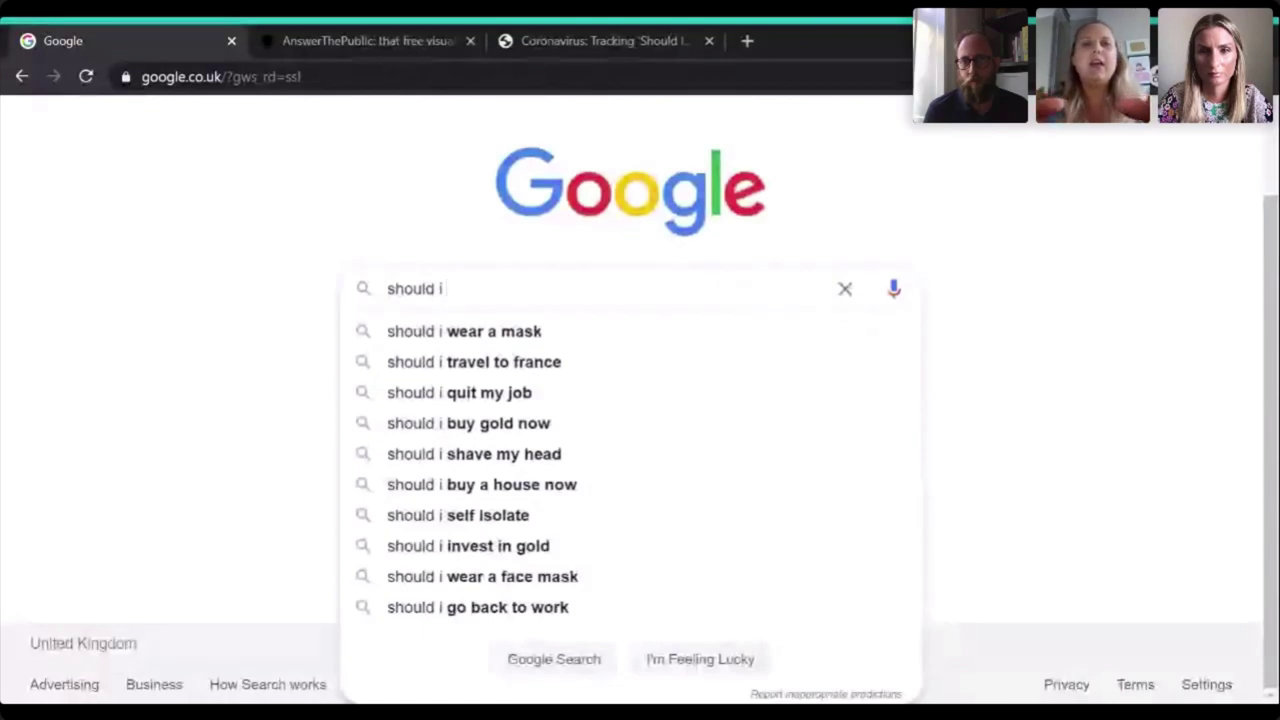
Look up Google's autocomplete suggestions for "can we" and for "are we allowed to"
key("ctrl+a")
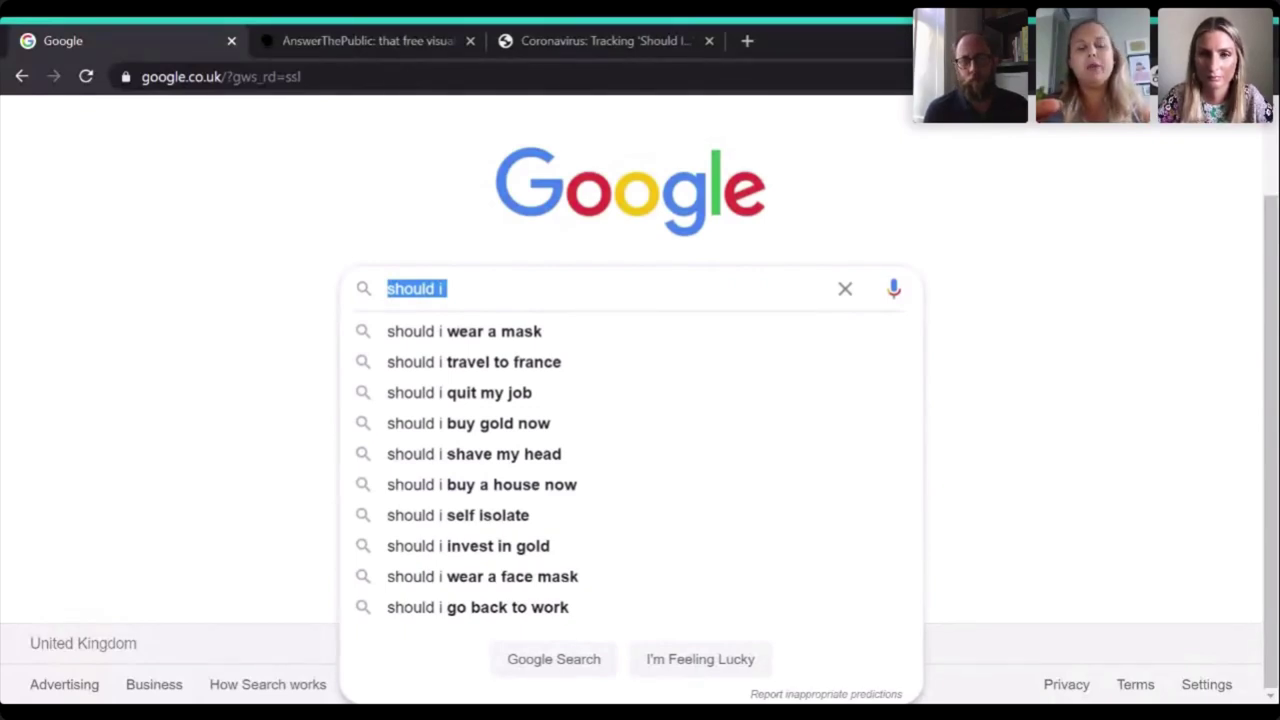
type("can we")
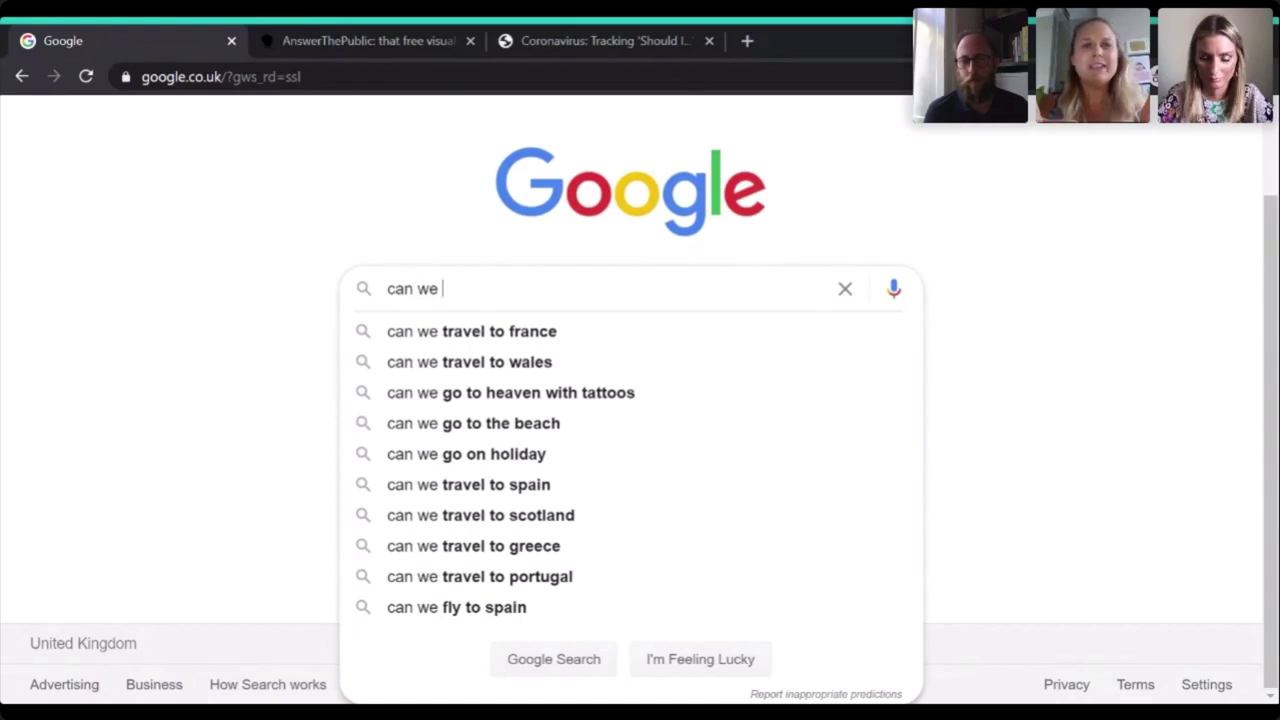
key("ctrl+a")
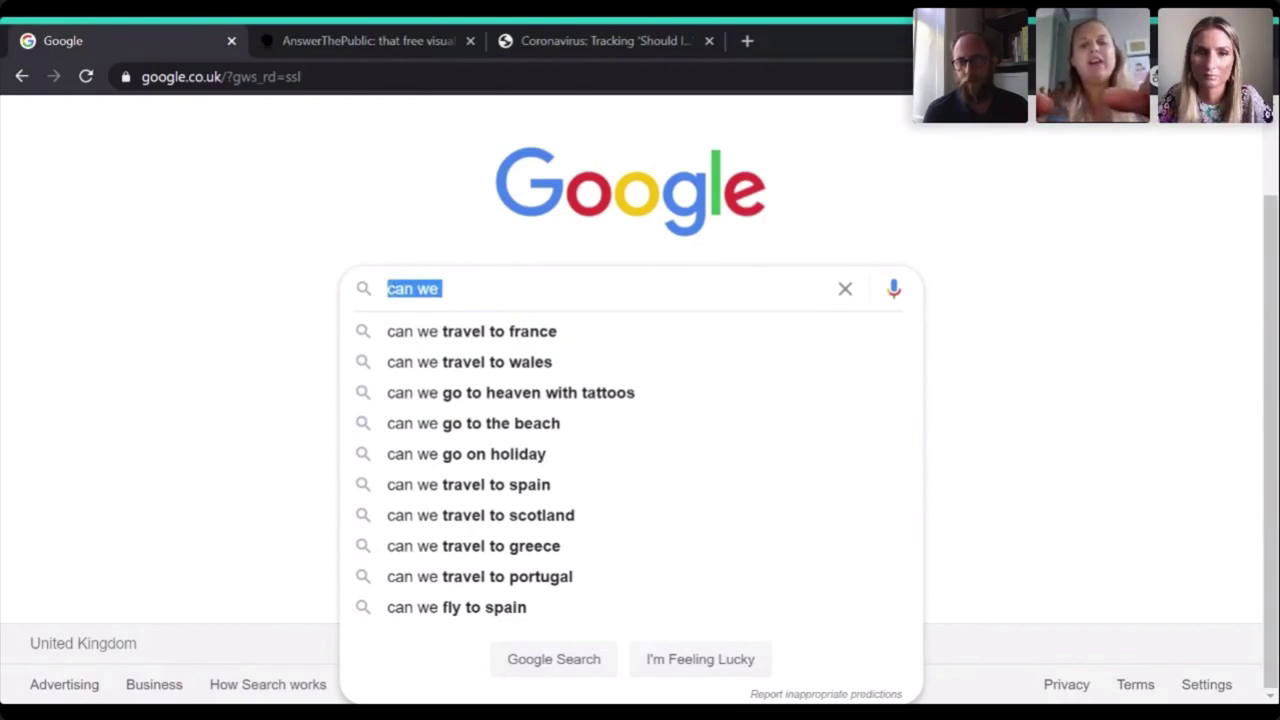
type("are we all")
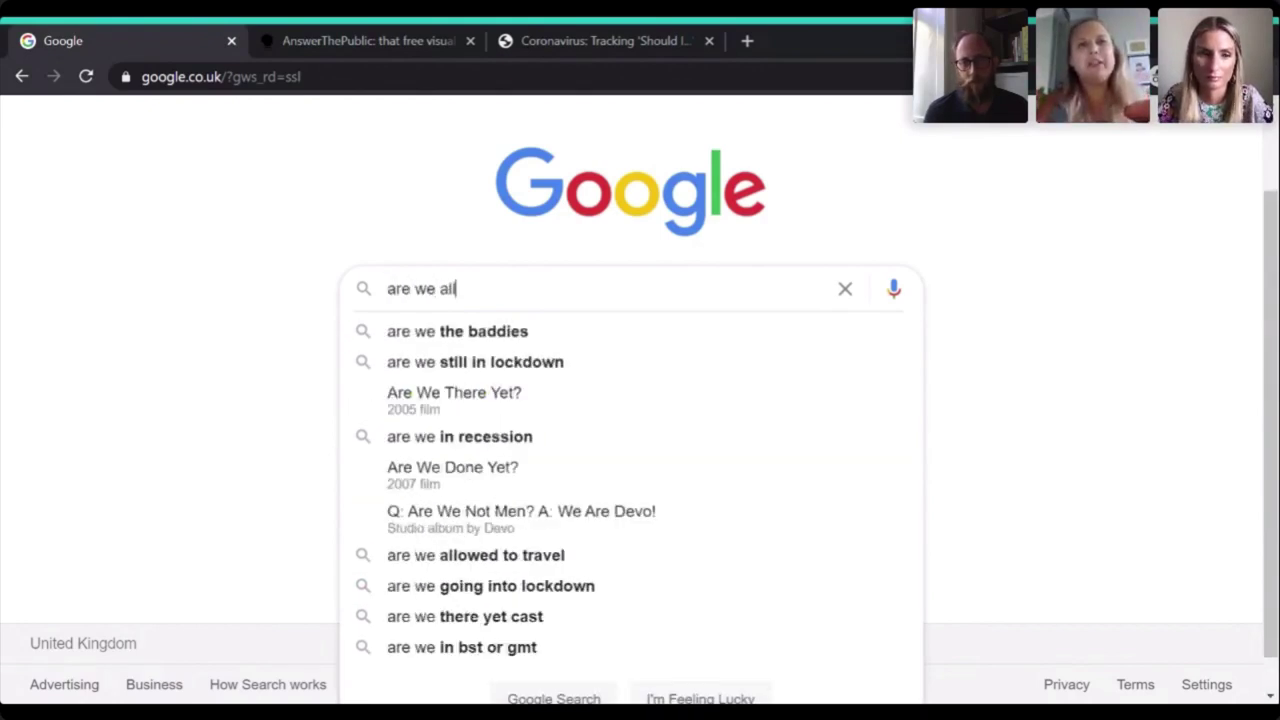
type("owed to")
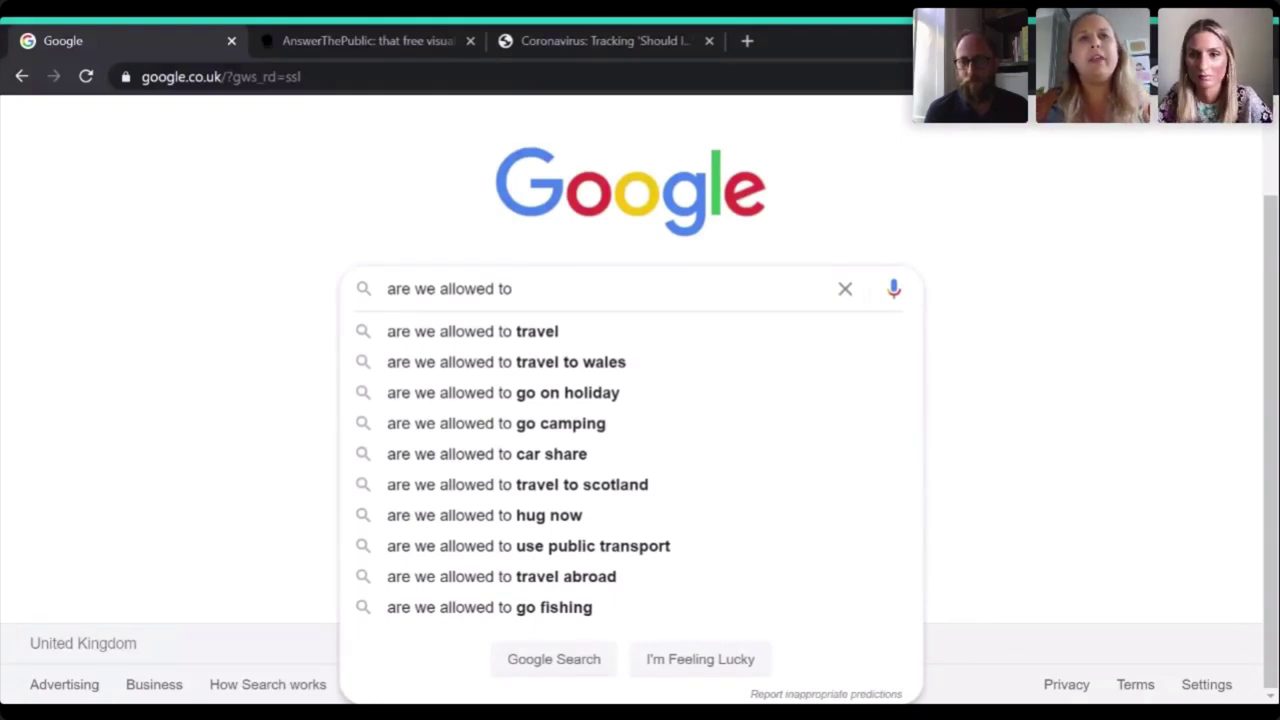
Replace the query with "my health" and look up suggestions for words that come before the phrase
key("ctrl+a")
key("BackSpace")
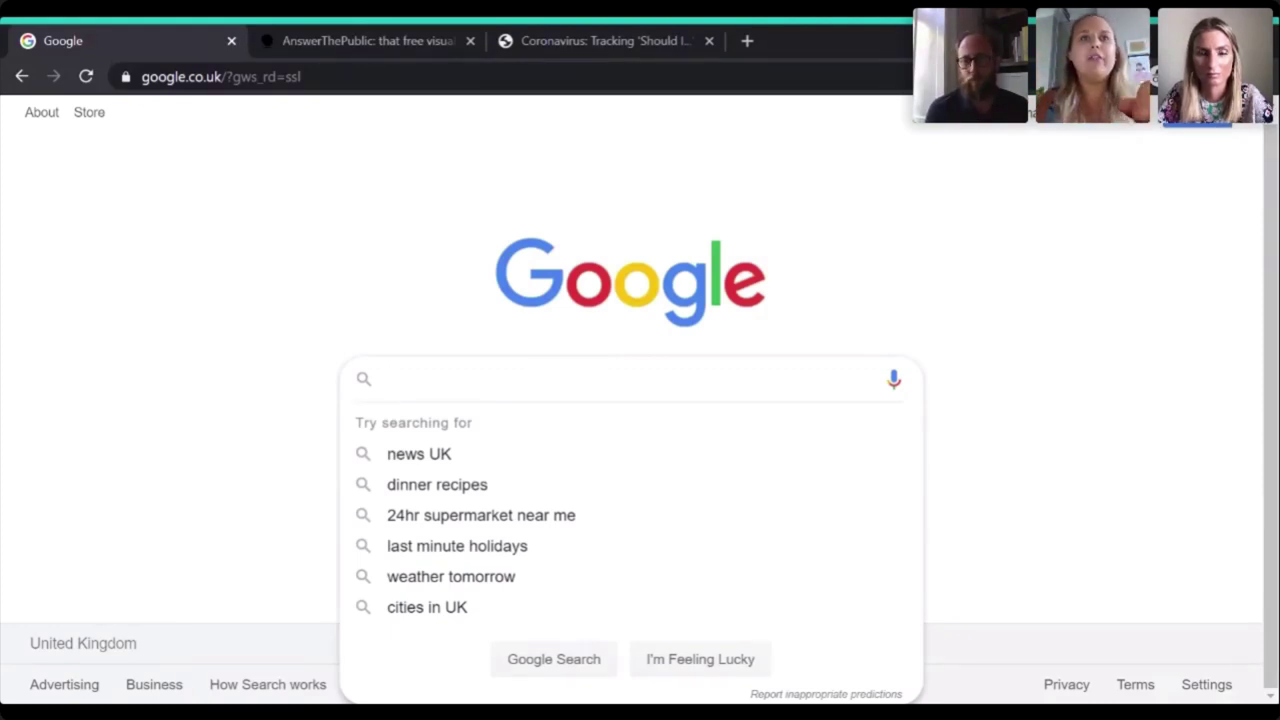
type("my health")
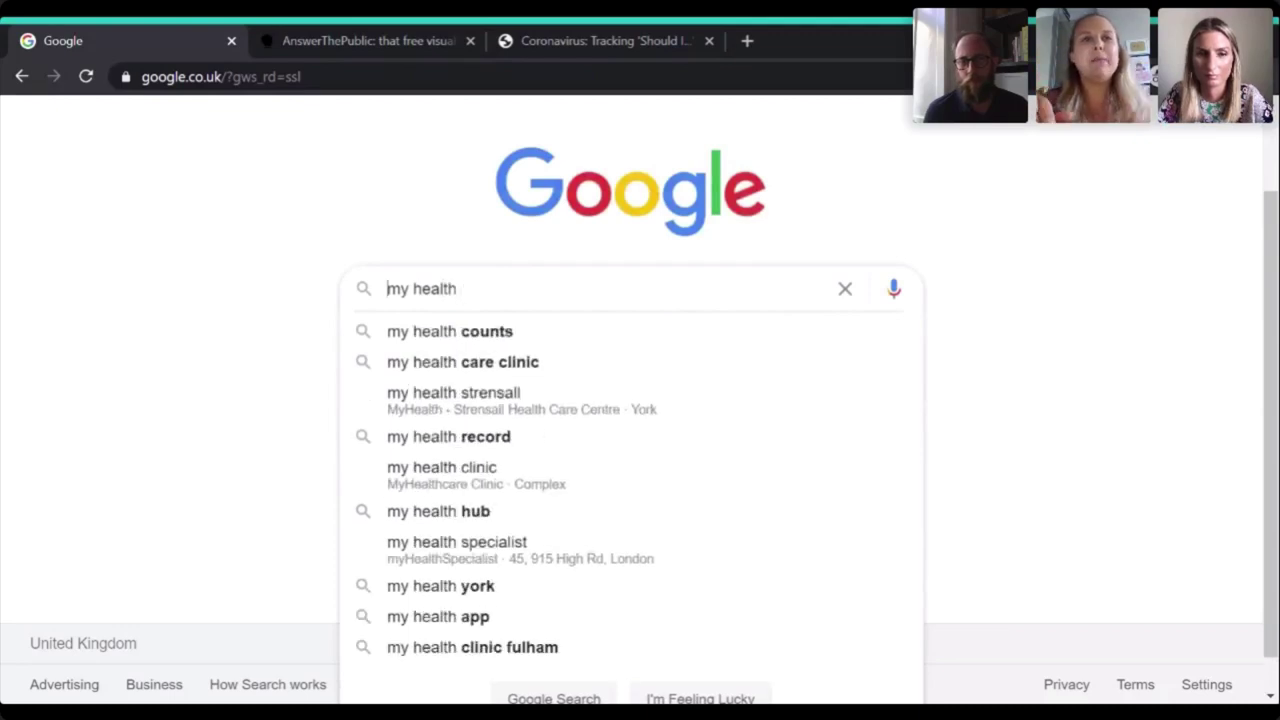
key("Home")
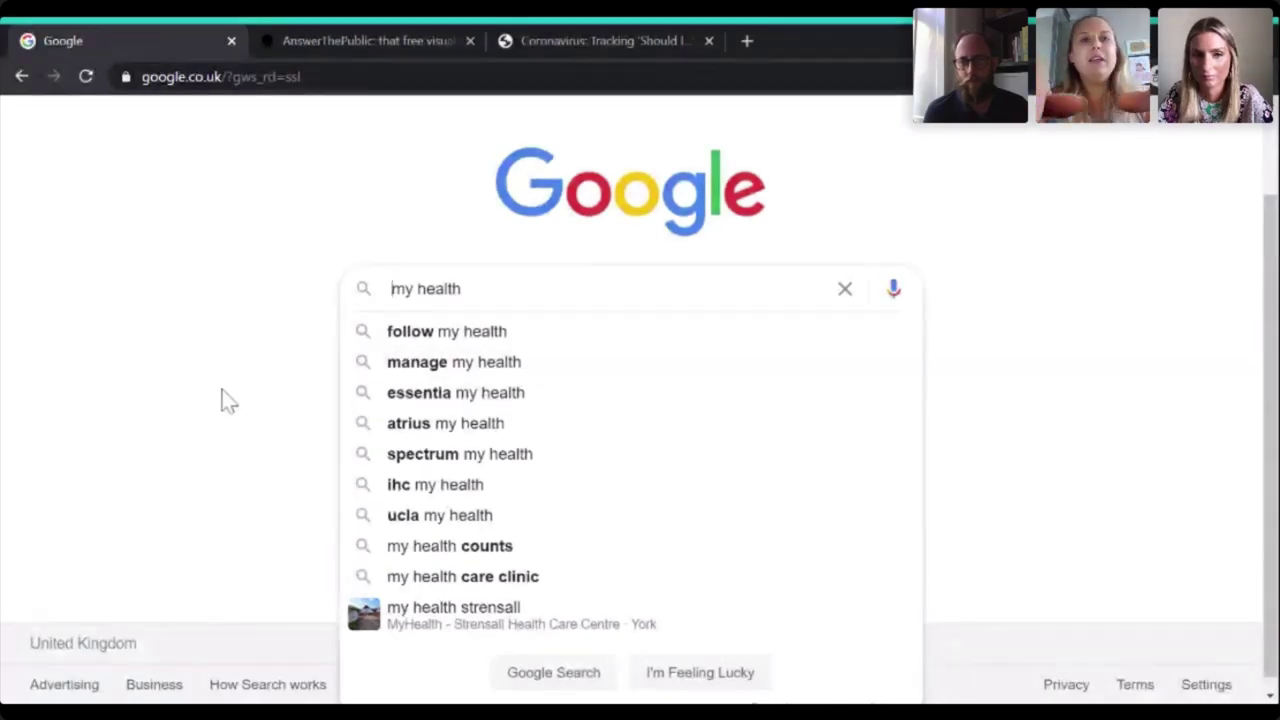
Look up the autocomplete suggestions that follow "my eyesight" and those that place words before it
key("ctrl+a")
type("my eyew")
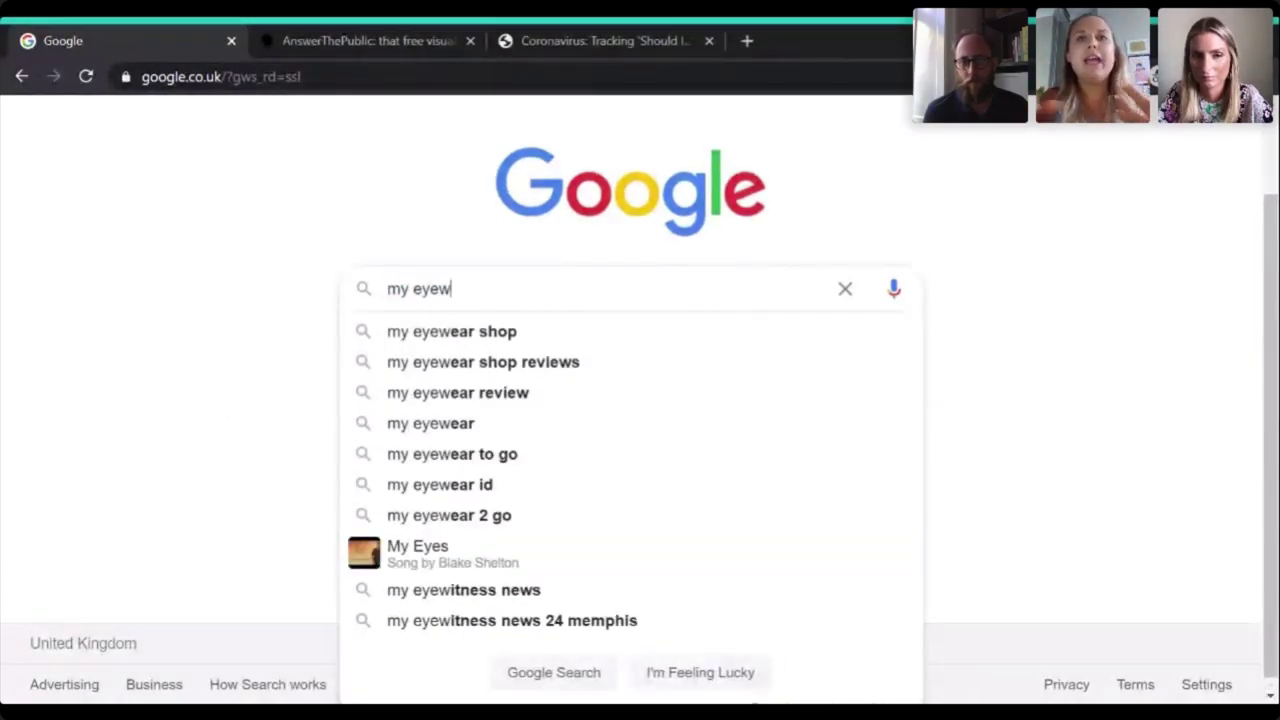
key("BackSpace")
type("sight")
key("ctrl+a")
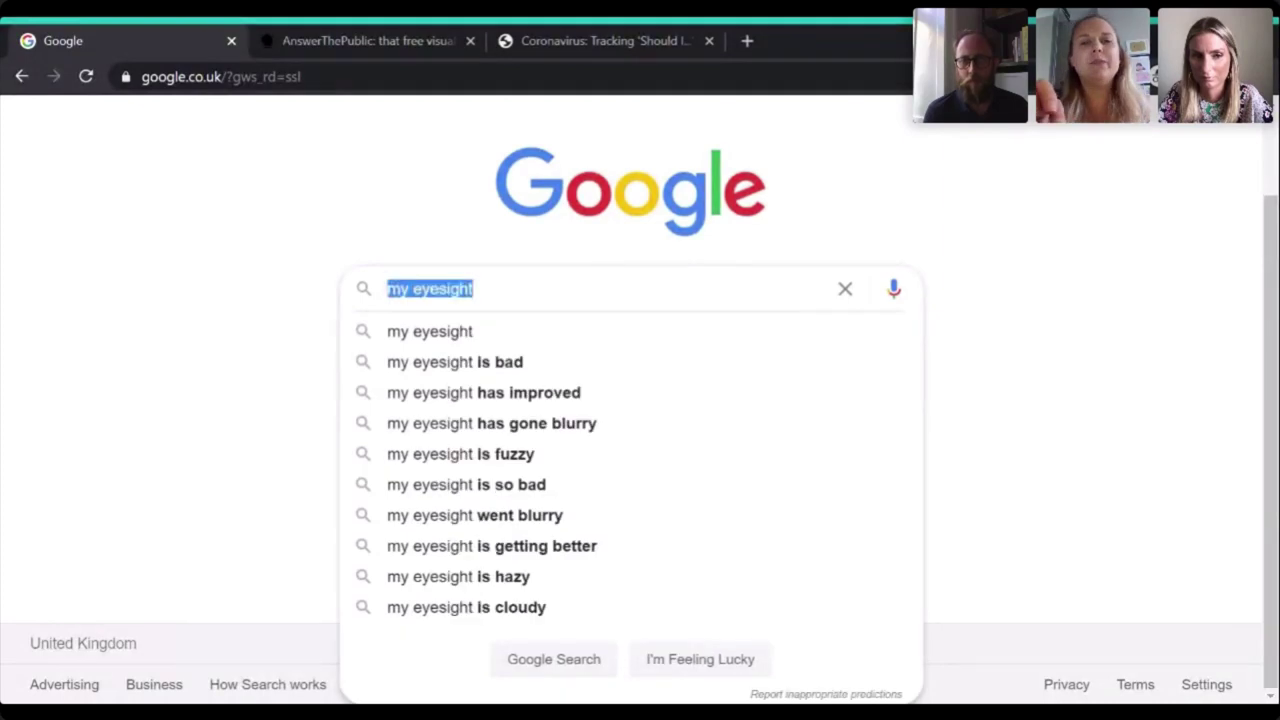
key("End")
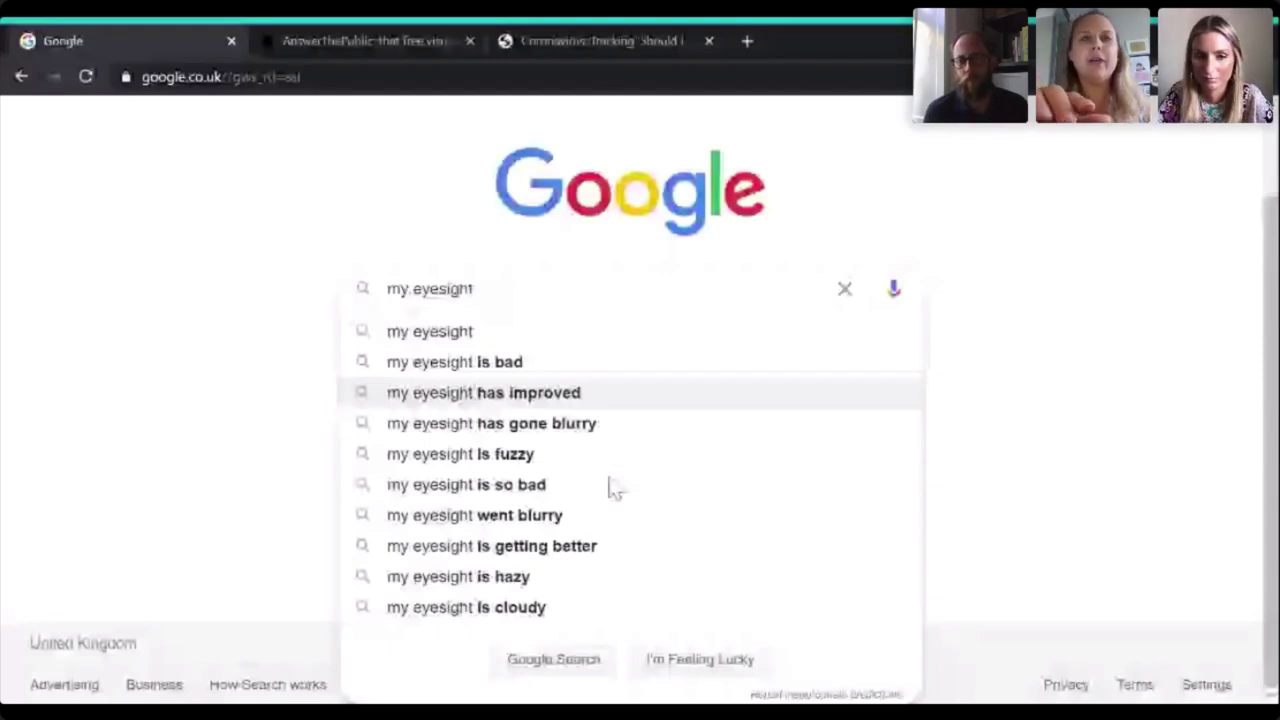
key("Home")
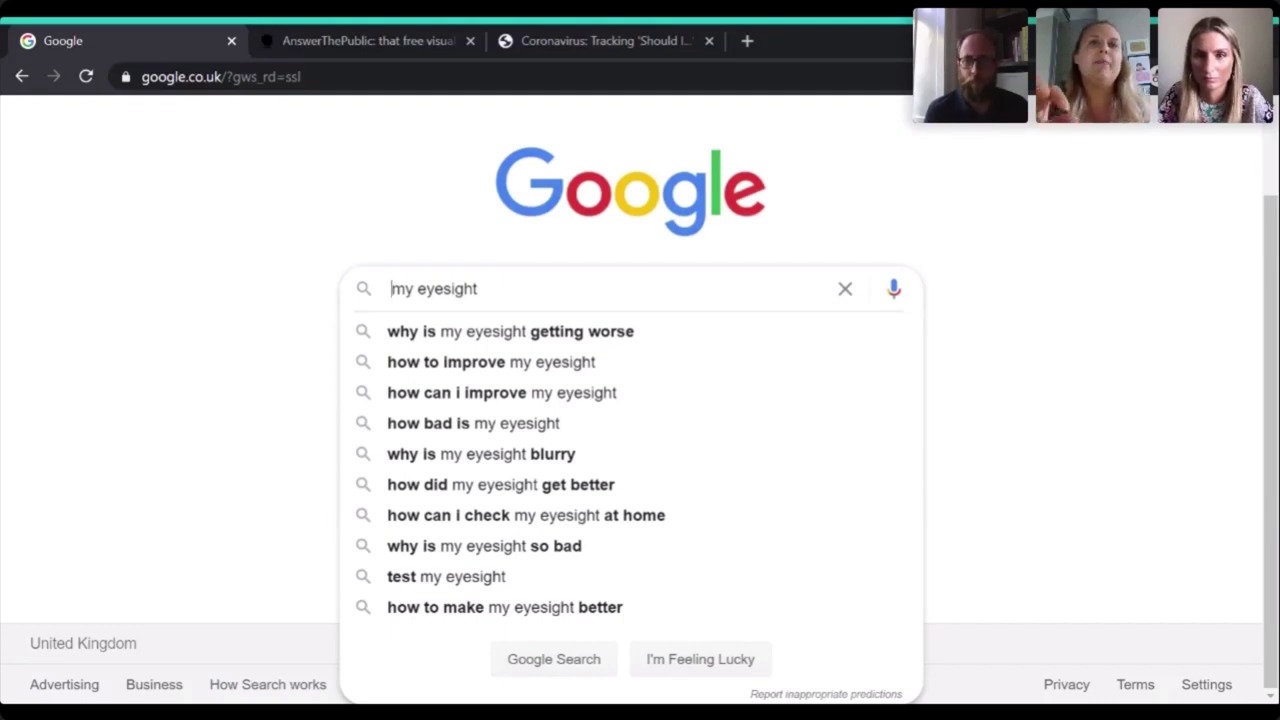
Switch to AnswerThePublic and browse its available regions and languages, leaving United Kingdom and English selected
left_click(326, 40)
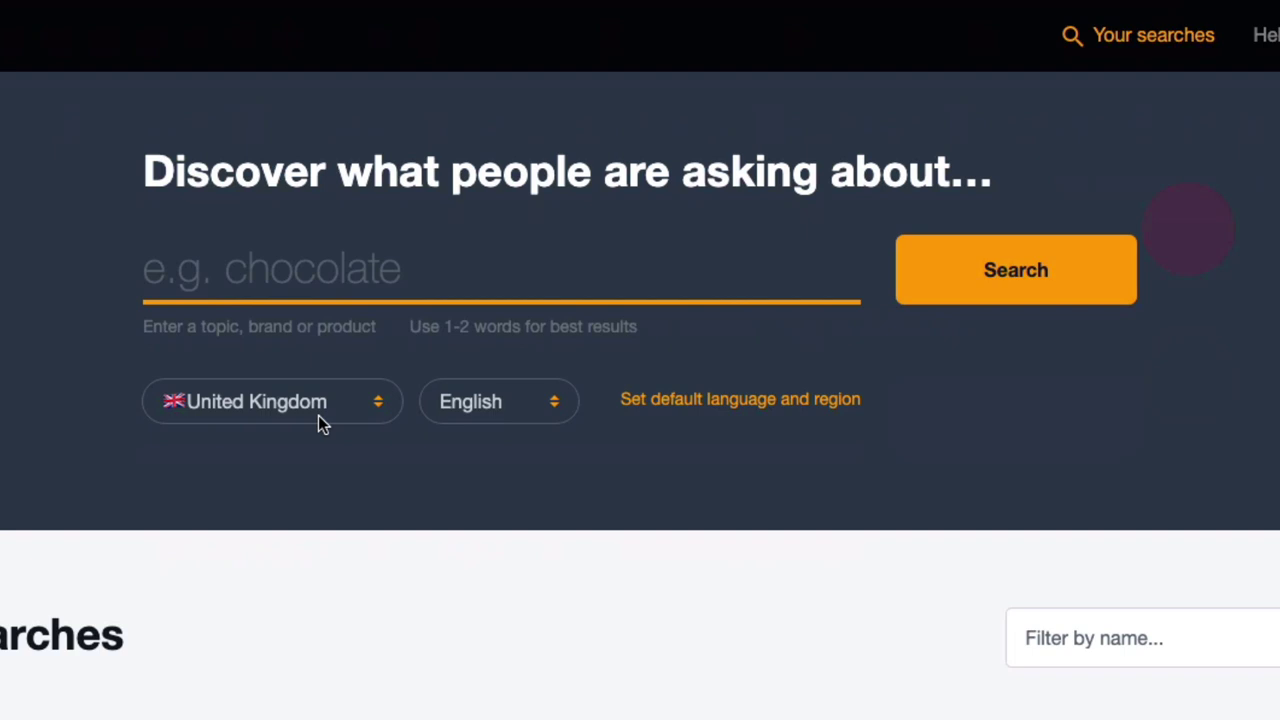
left_click(340, 440)
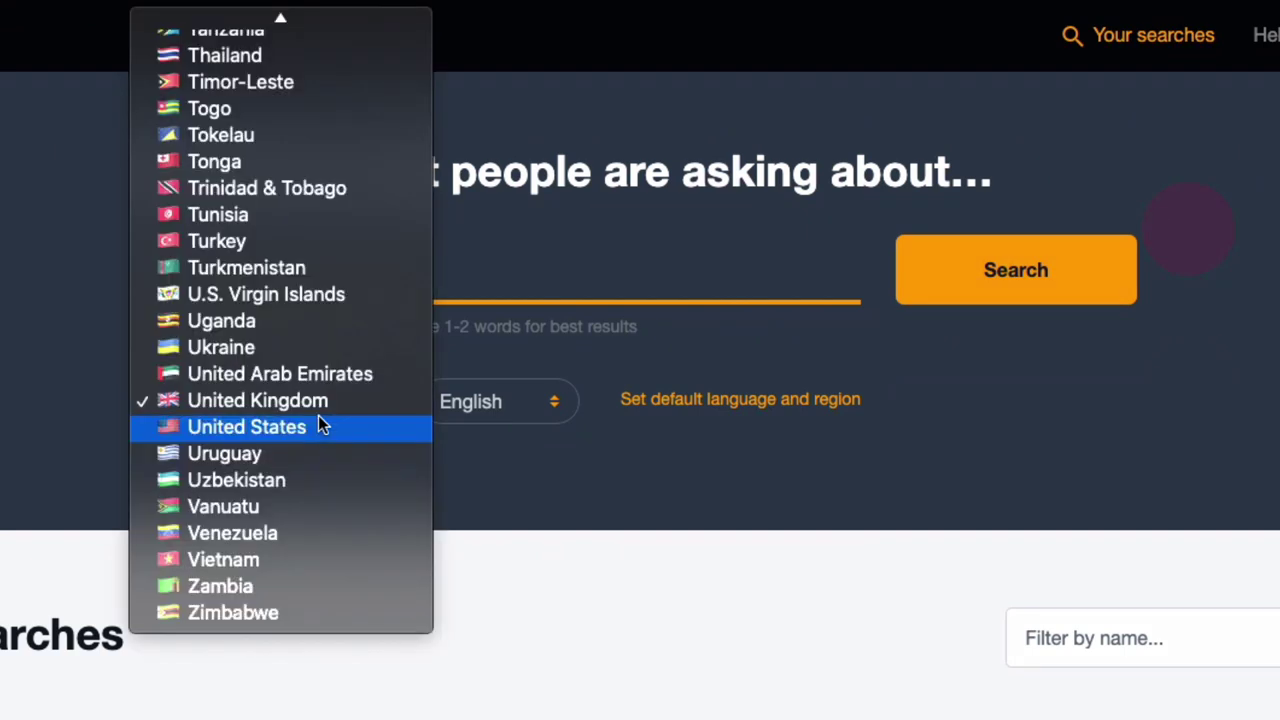
scroll(320, 427, "up", 10)
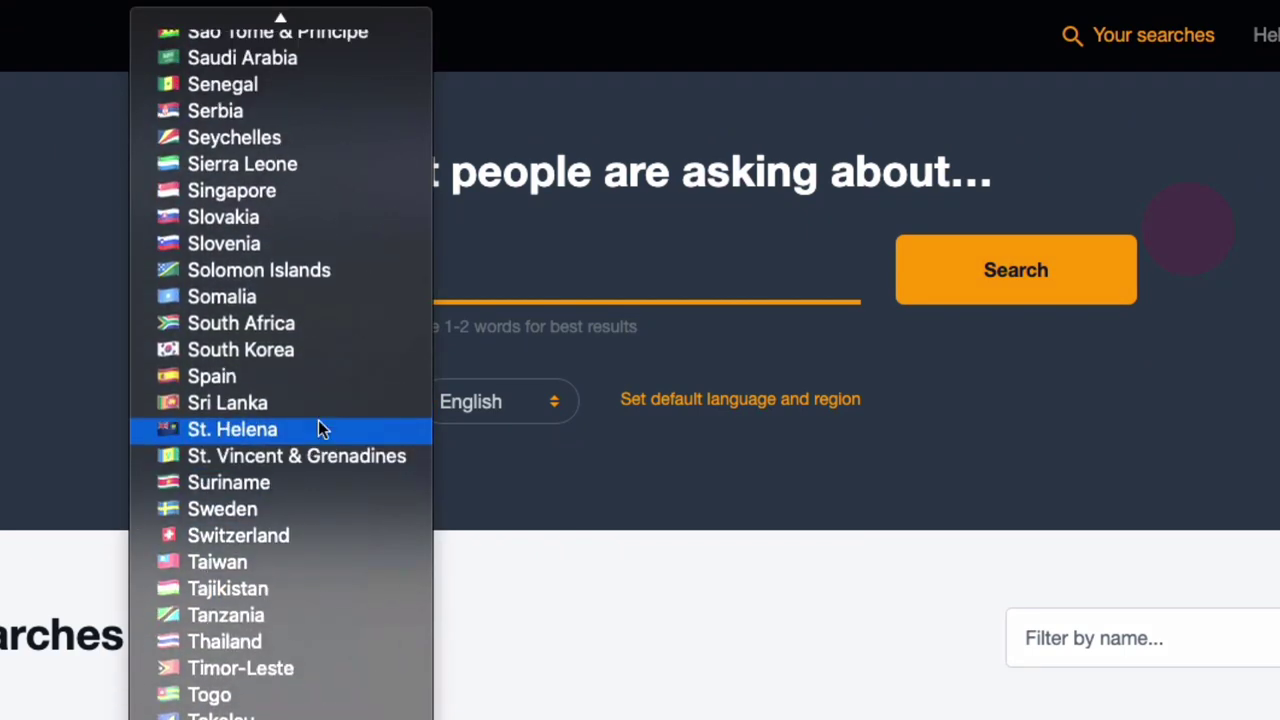
scroll(318, 427, "up", 3)
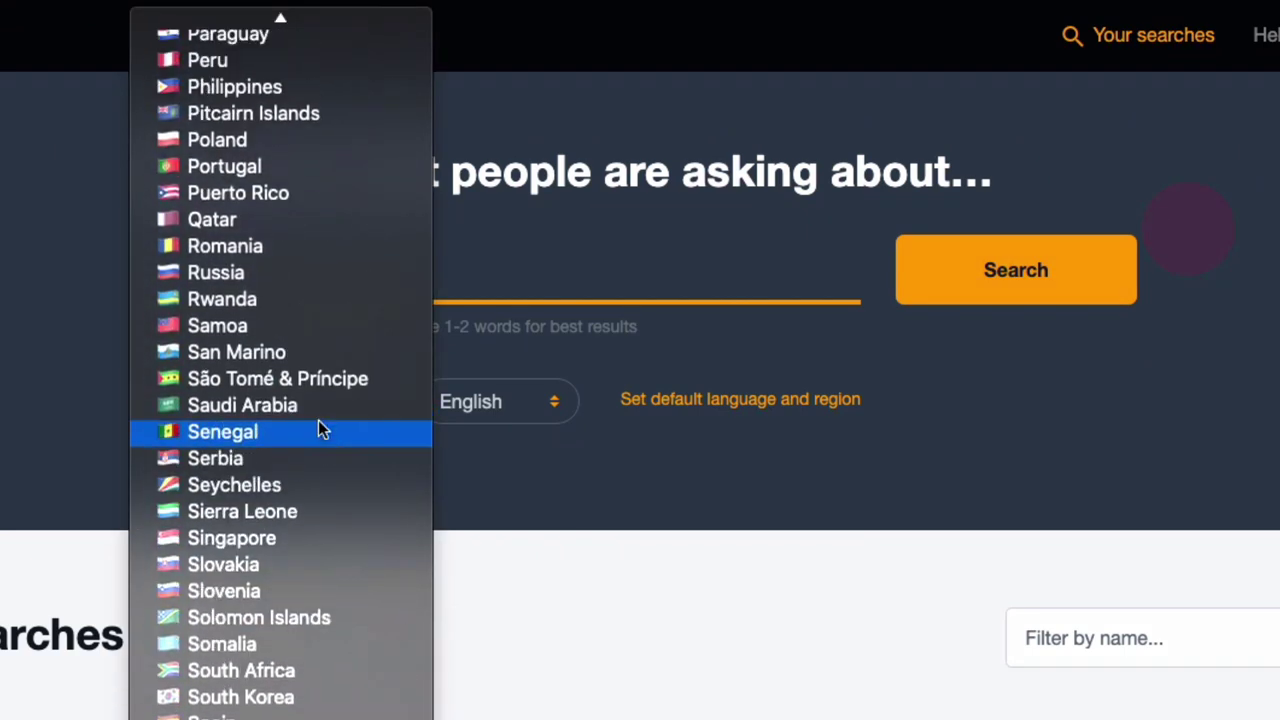
left_click(456, 410)
left_click(469, 408)
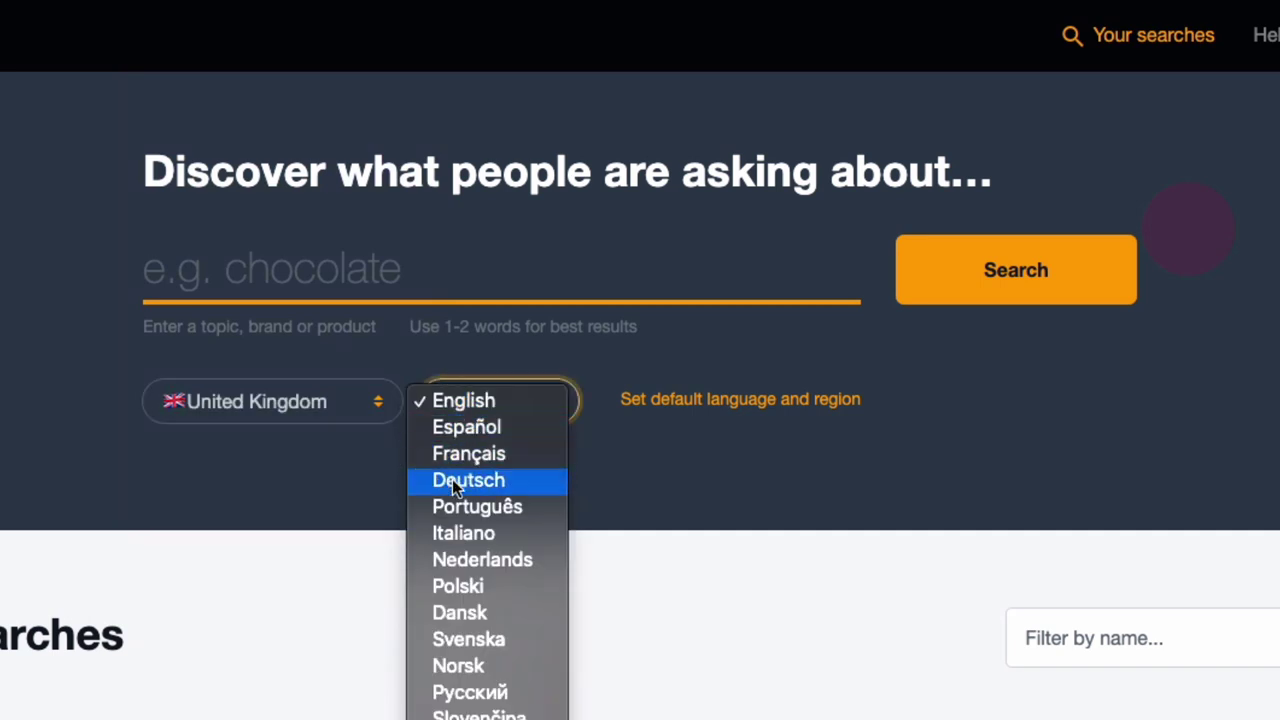
left_click(330, 488)
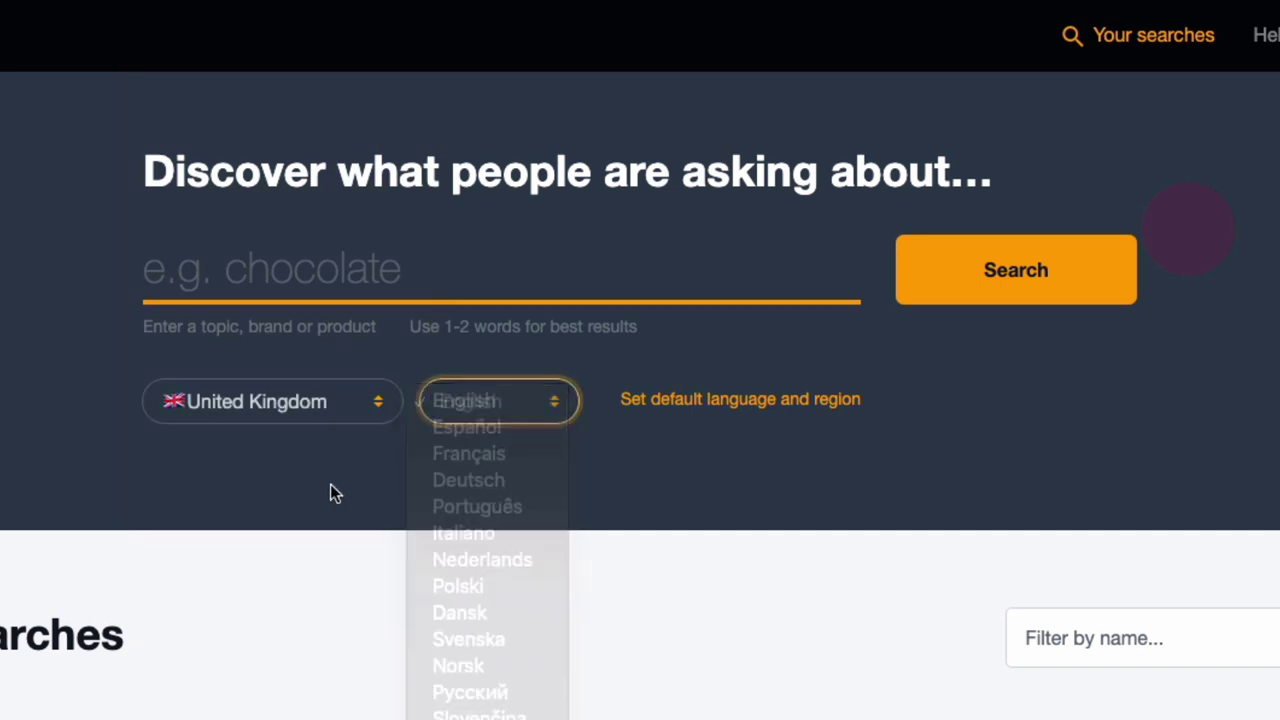
Search AnswerThePublic for the topic "my eyesight" with United Kingdom and English as region and language
left_click(206, 284)
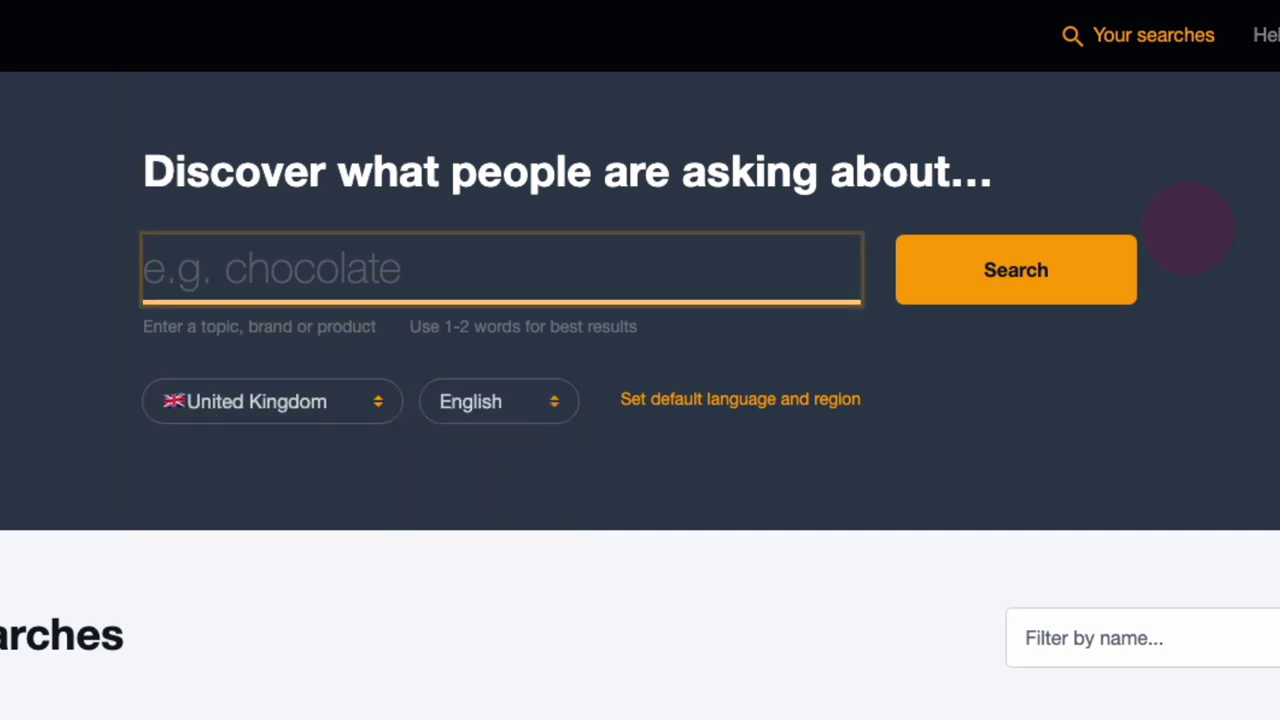
type("my eye")
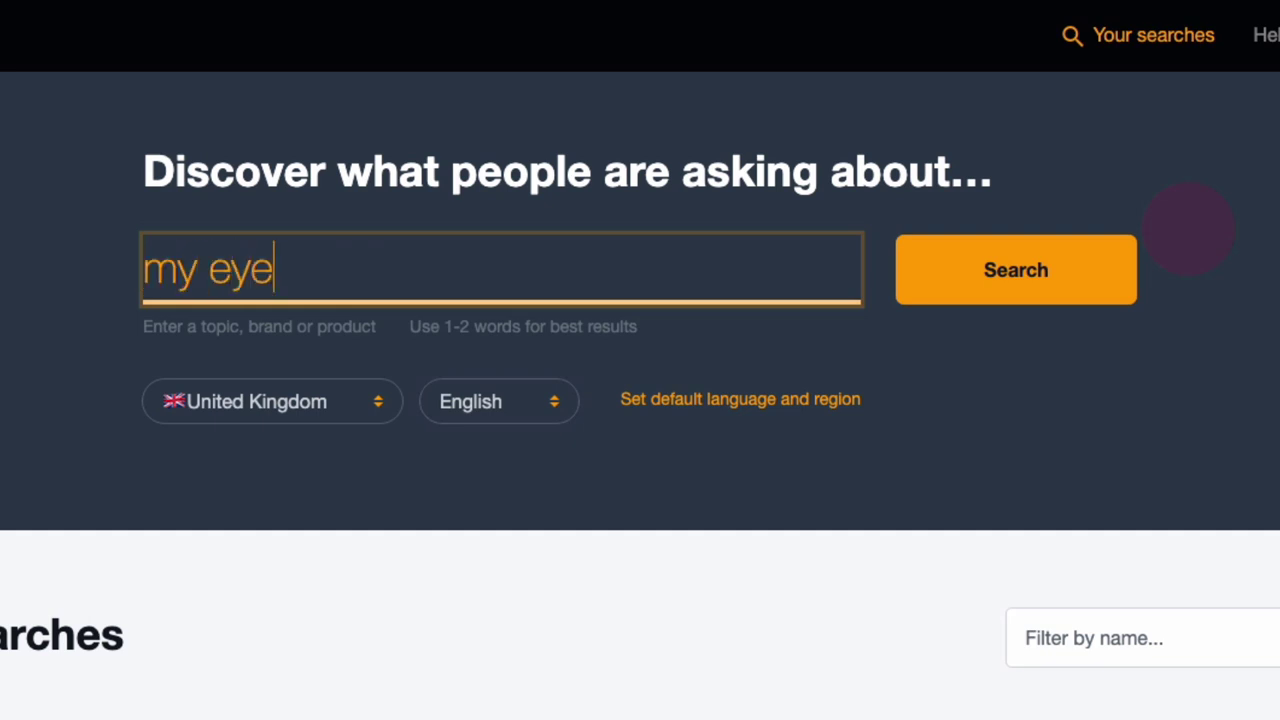
type("sight")
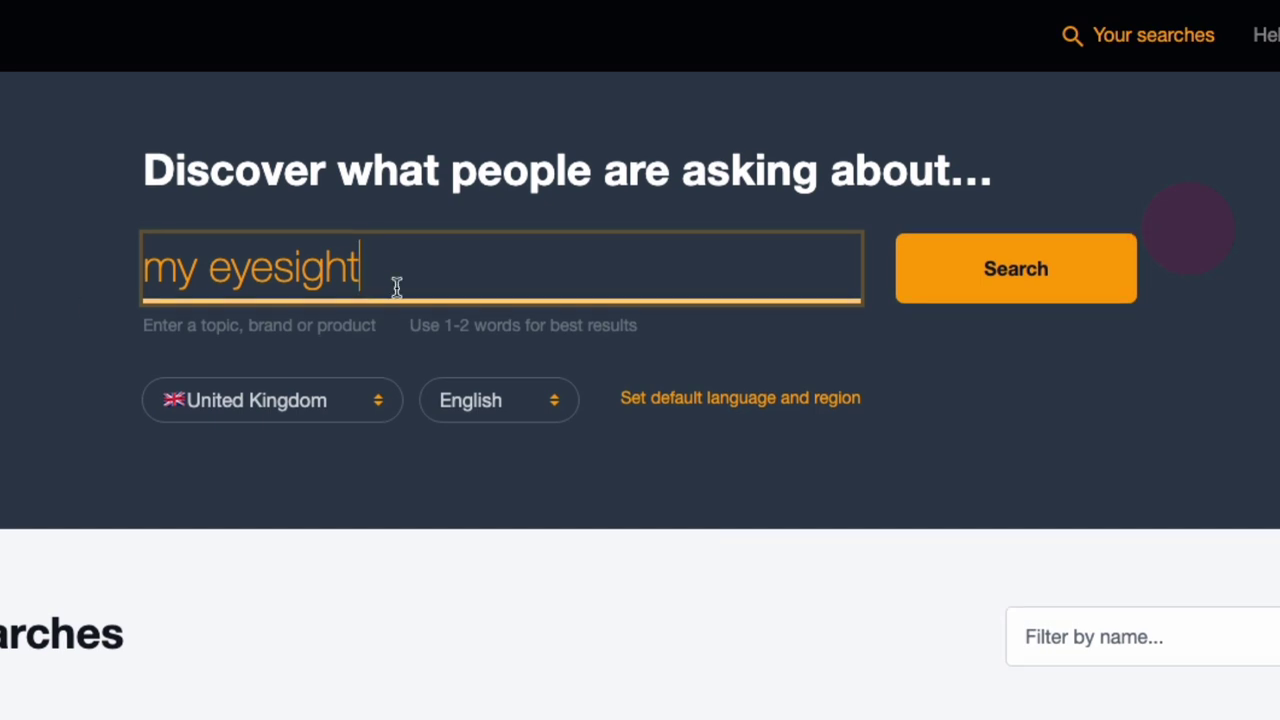
left_click(1062, 284)
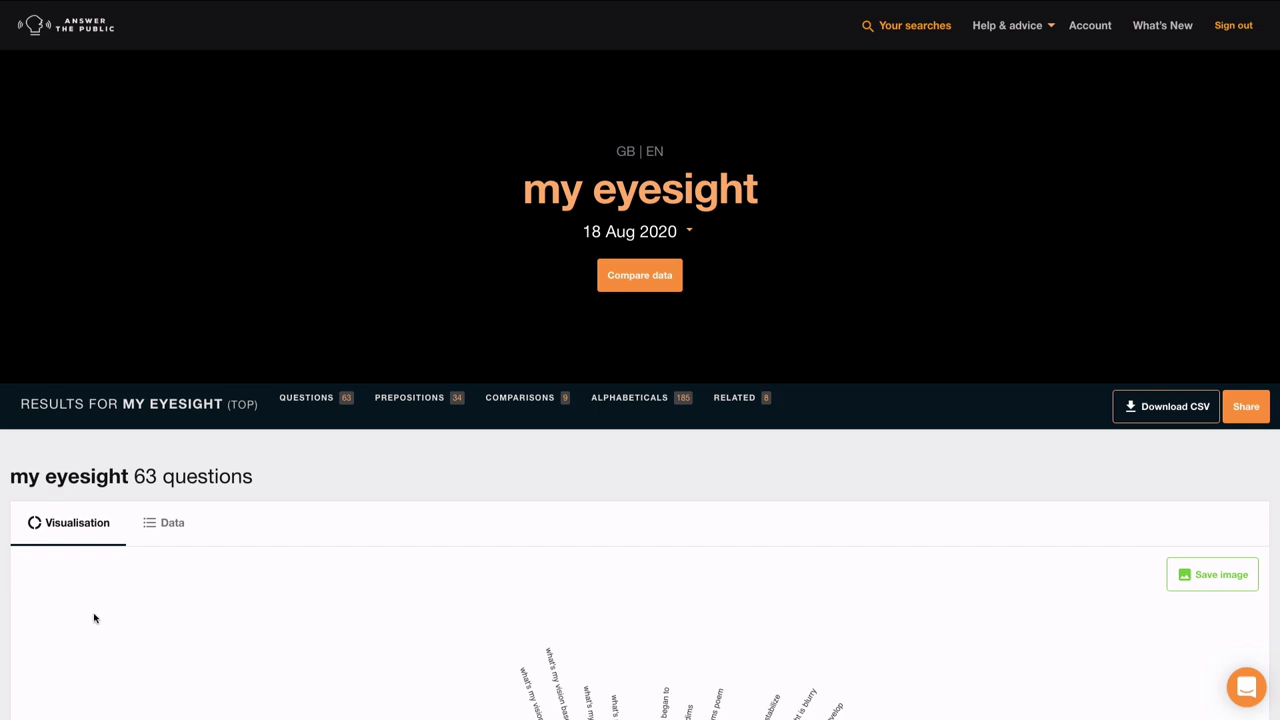
Examine the "my eyesight" results across the questions, prepositions and comparisons visualisations and the alphabetical lists
scroll(93, 618, "down", 1)
scroll(93, 618, "down", 5)
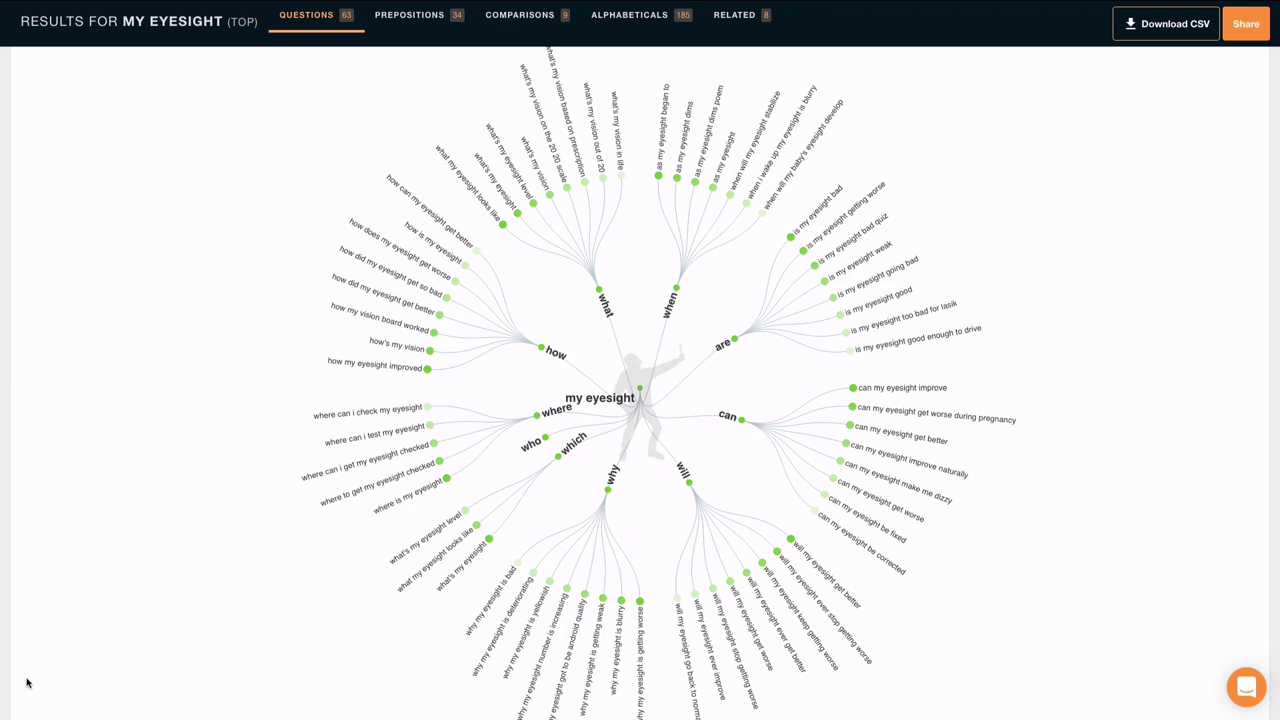
scroll(27, 683, "down", 3)
scroll(27, 683, "down", 6)
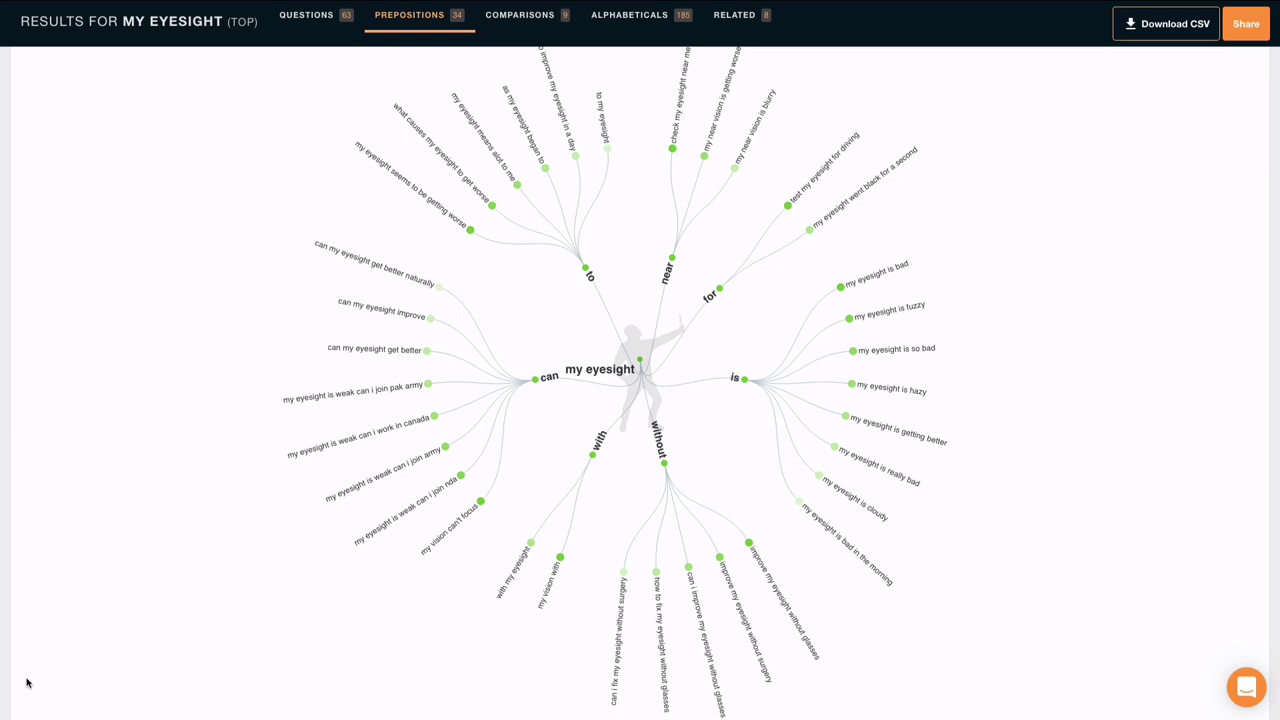
scroll(27, 683, "down", 7)
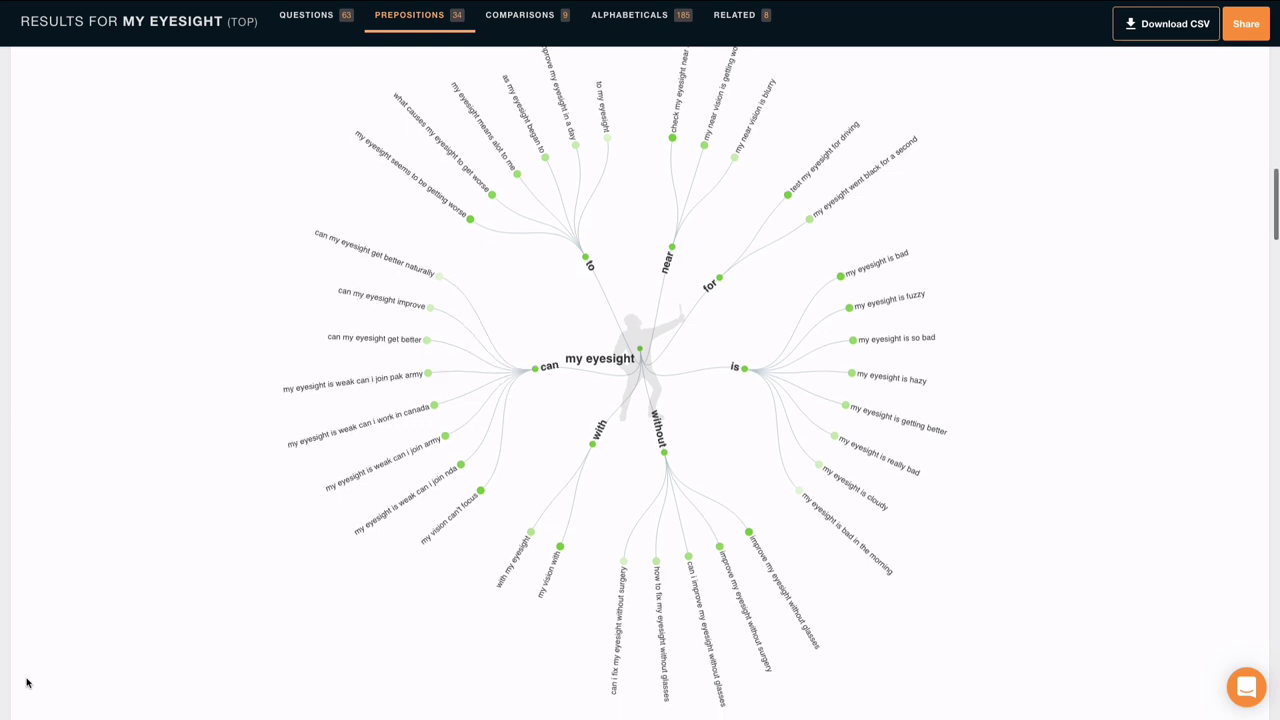
scroll(27, 683, "down", 3)
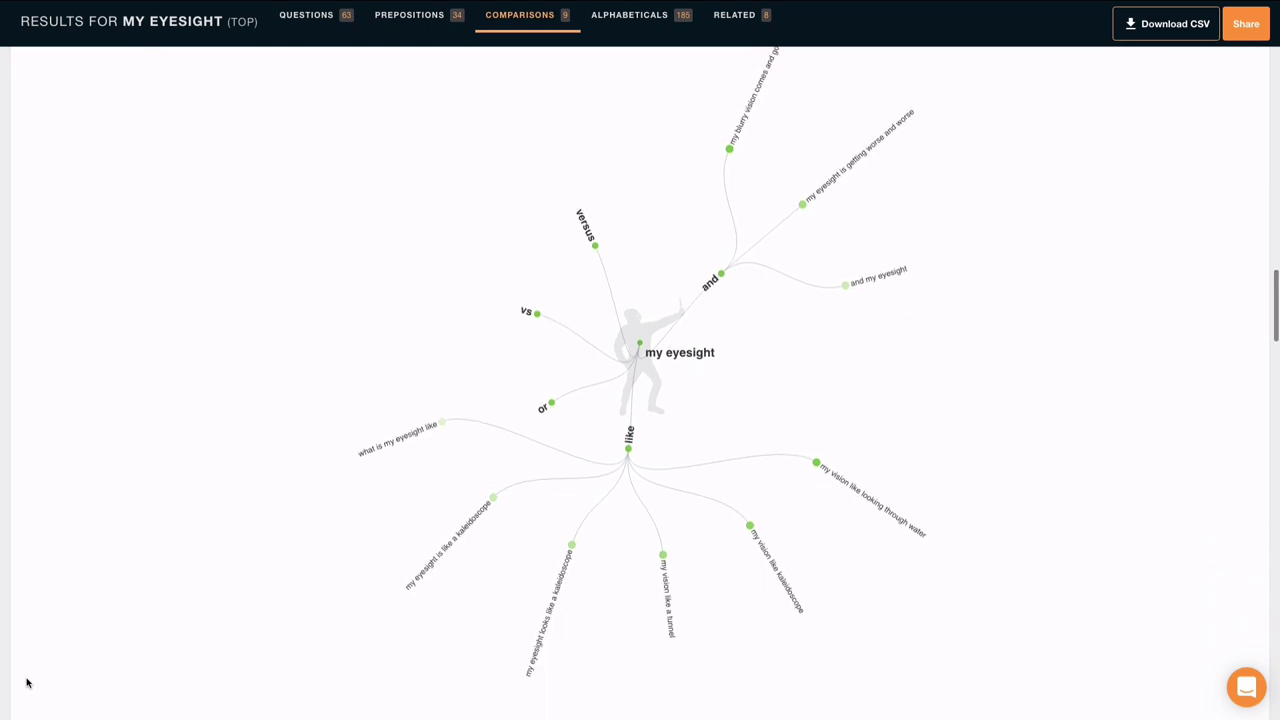
scroll(27, 683, "down", 10)
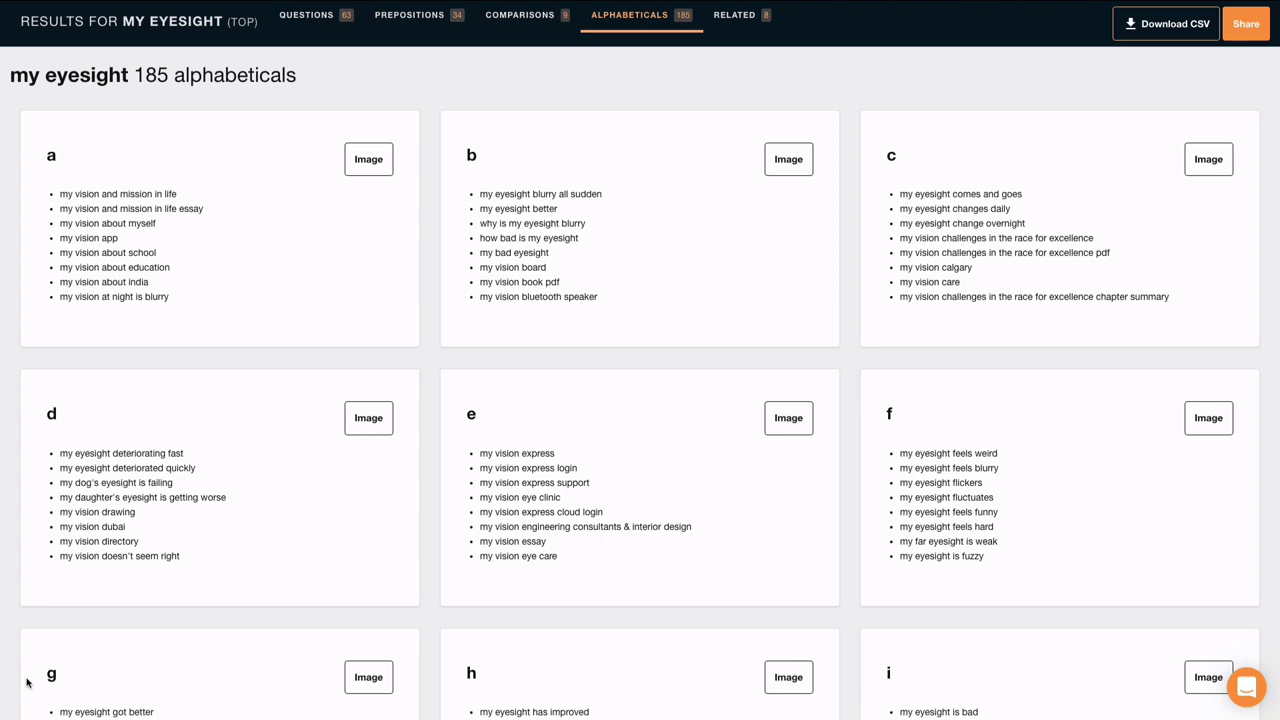
scroll(27, 683, "down", 3)
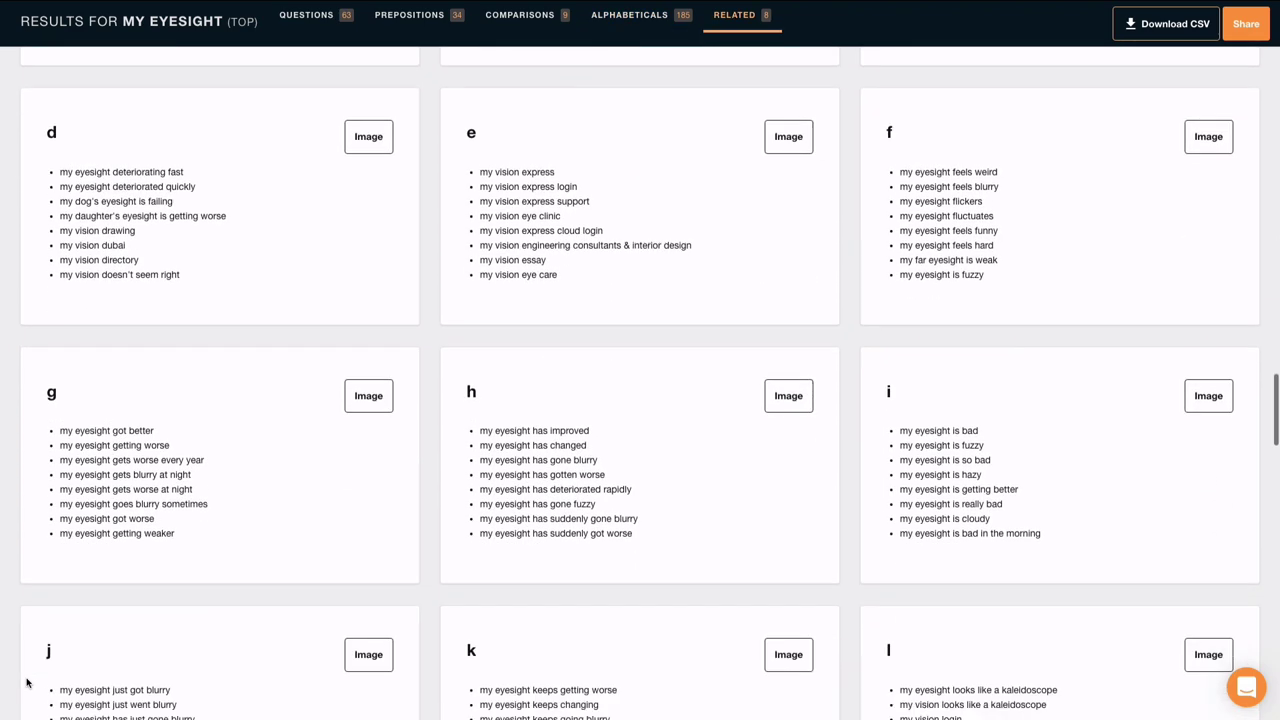
scroll(27, 683, "down", 3)
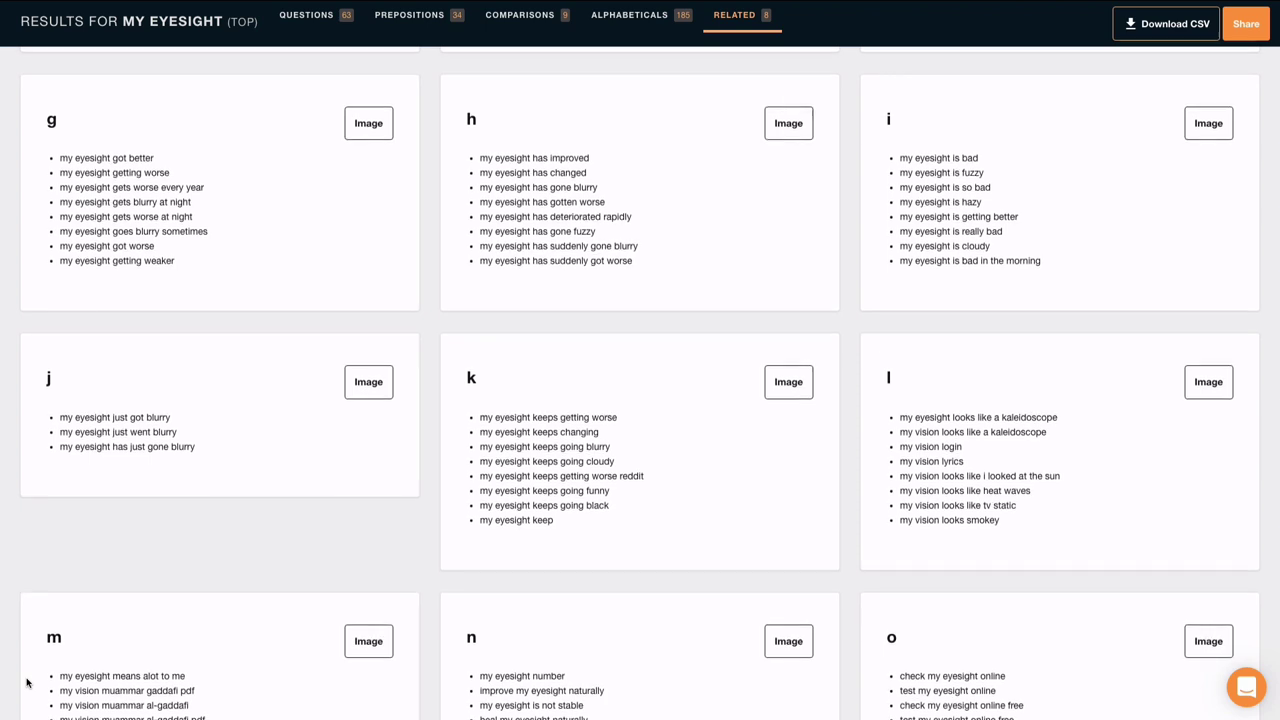
Return to the questions section and display its results as data lists grouped by question word
scroll(27, 683, "up", 20)
scroll(27, 683, "up", 10)
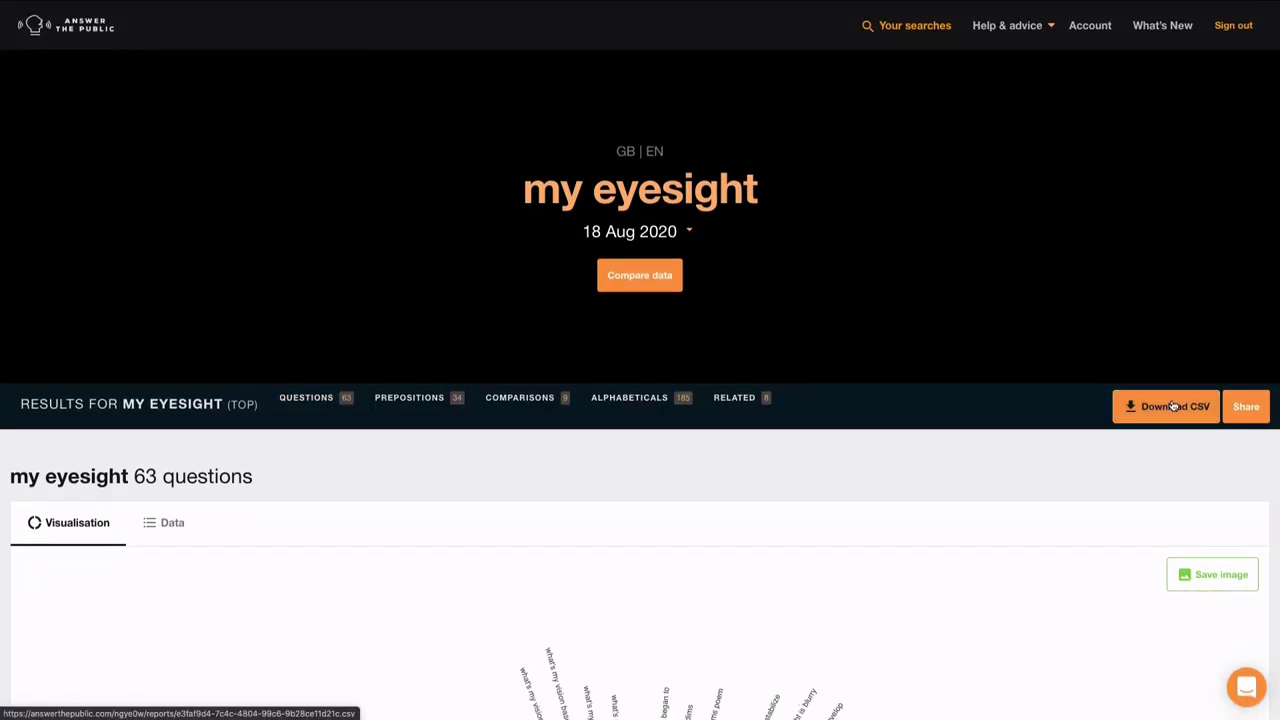
left_click(172, 523)
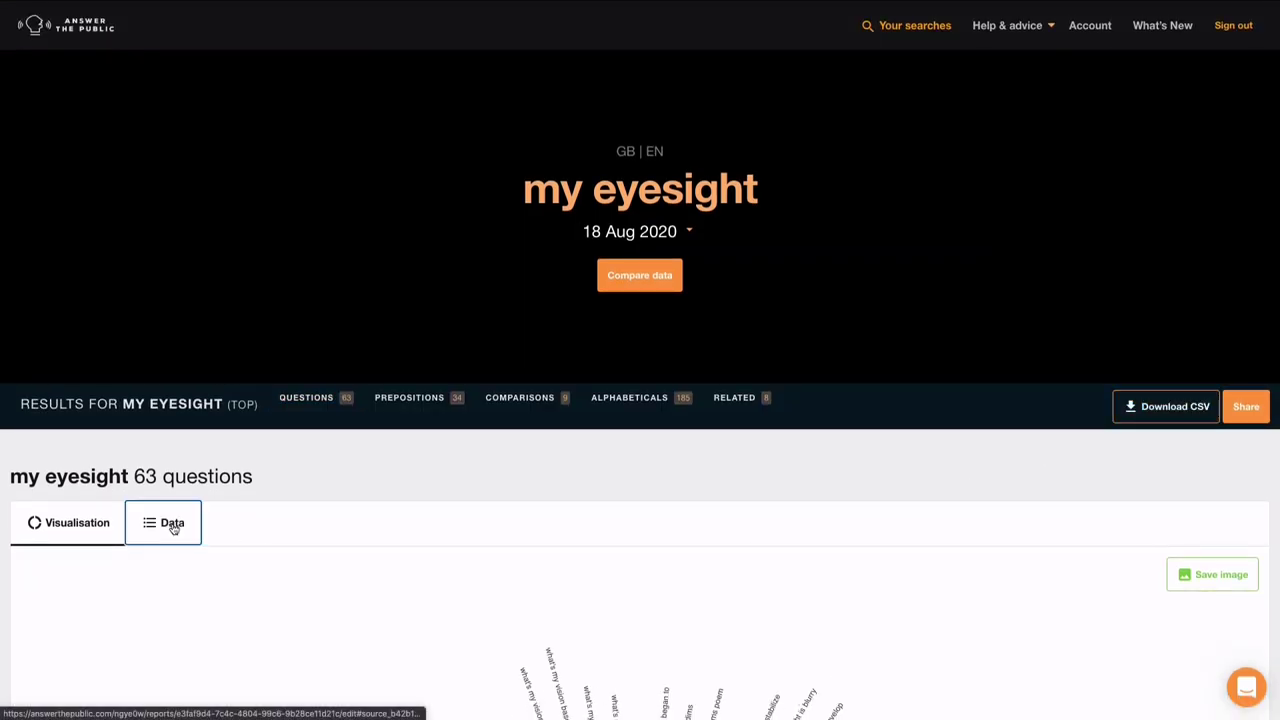
scroll(95, 558, "down", 4)
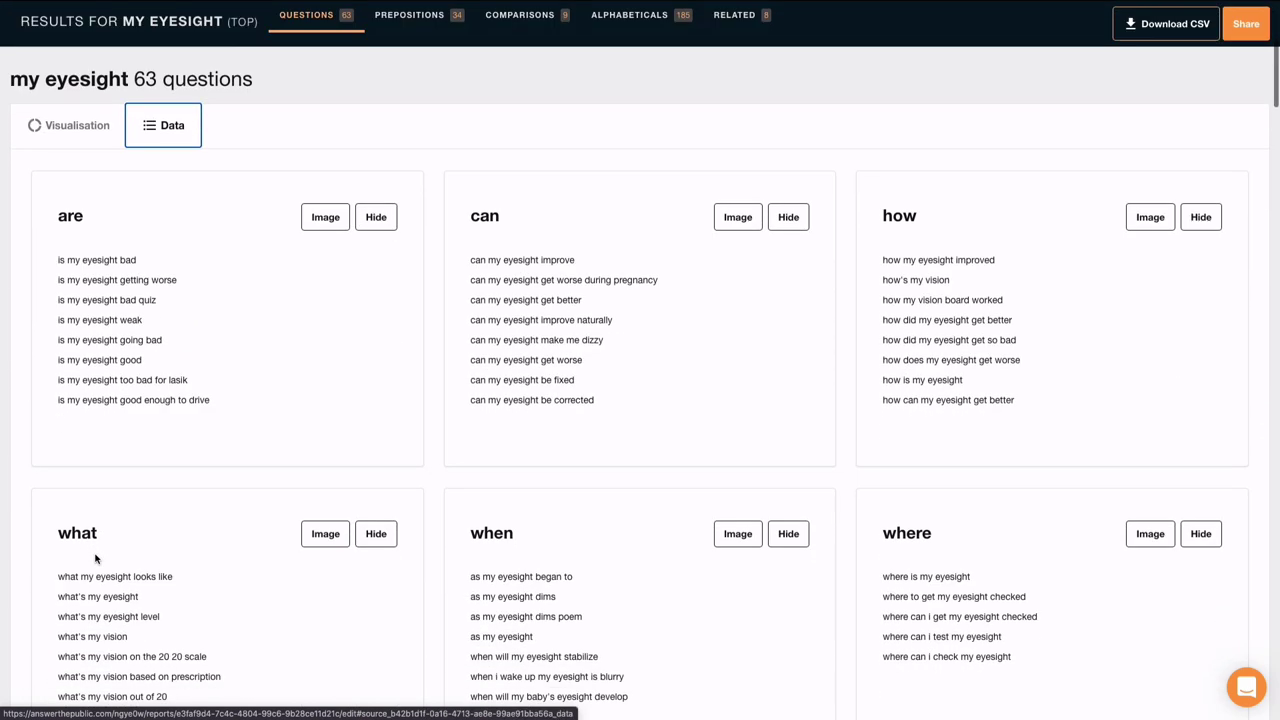